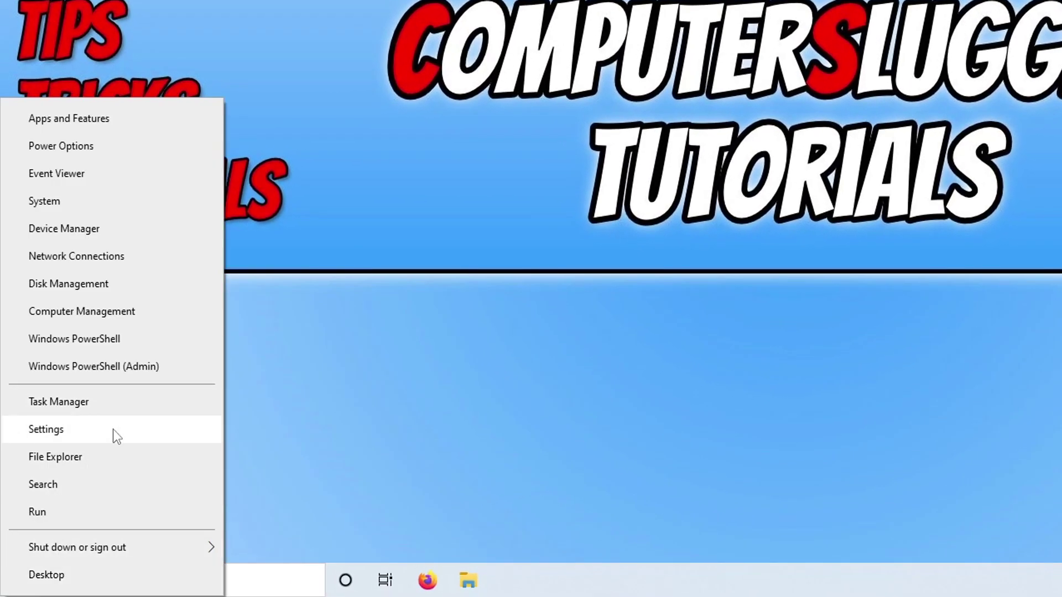
- Run a Windows Update check in Settings, confirming the system is up to date as of 18:20
click(113, 429)
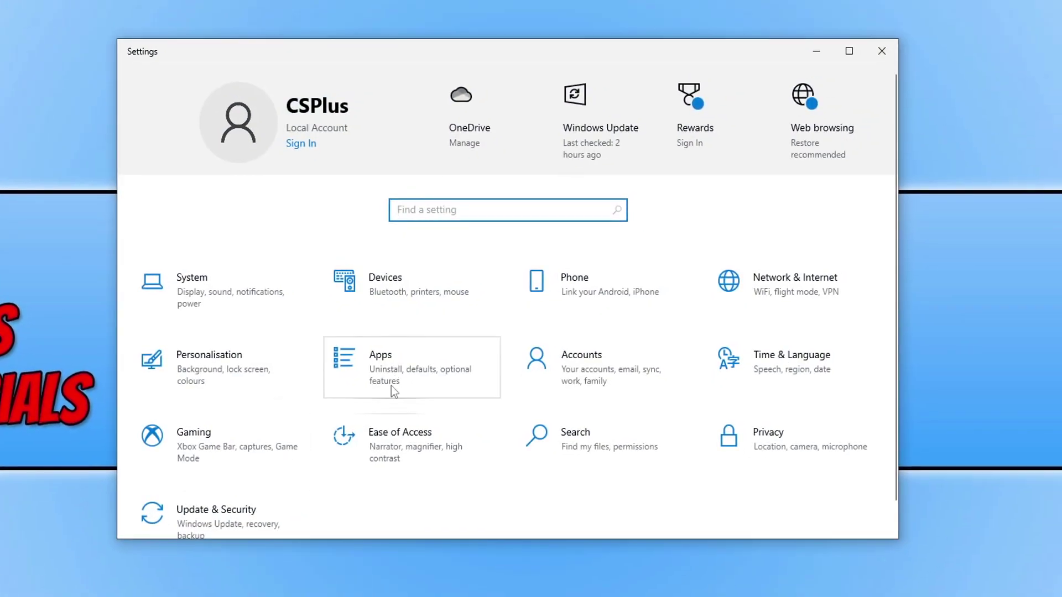
click(278, 507)
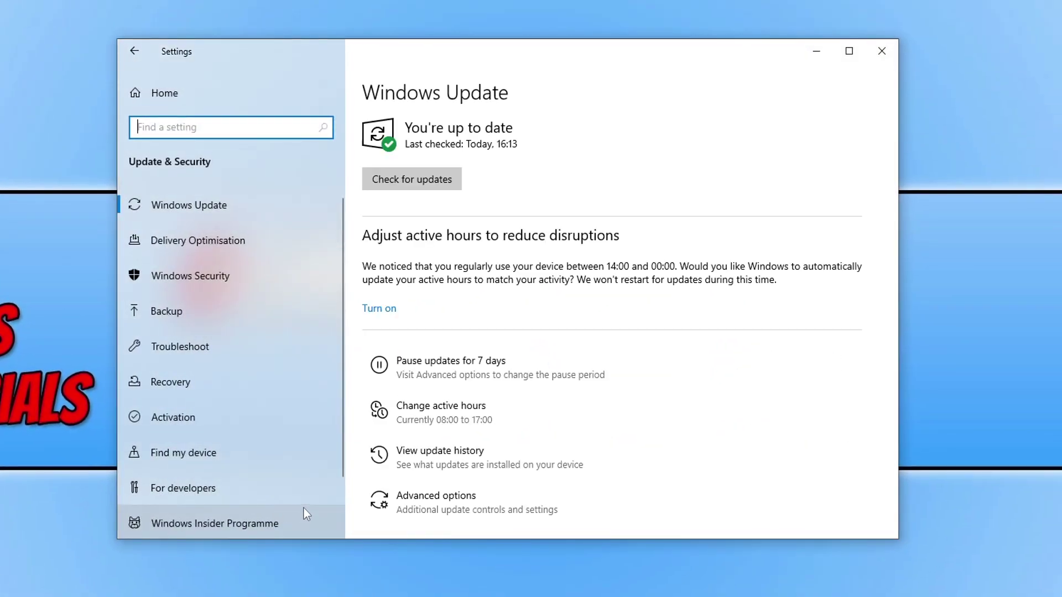
click(437, 179)
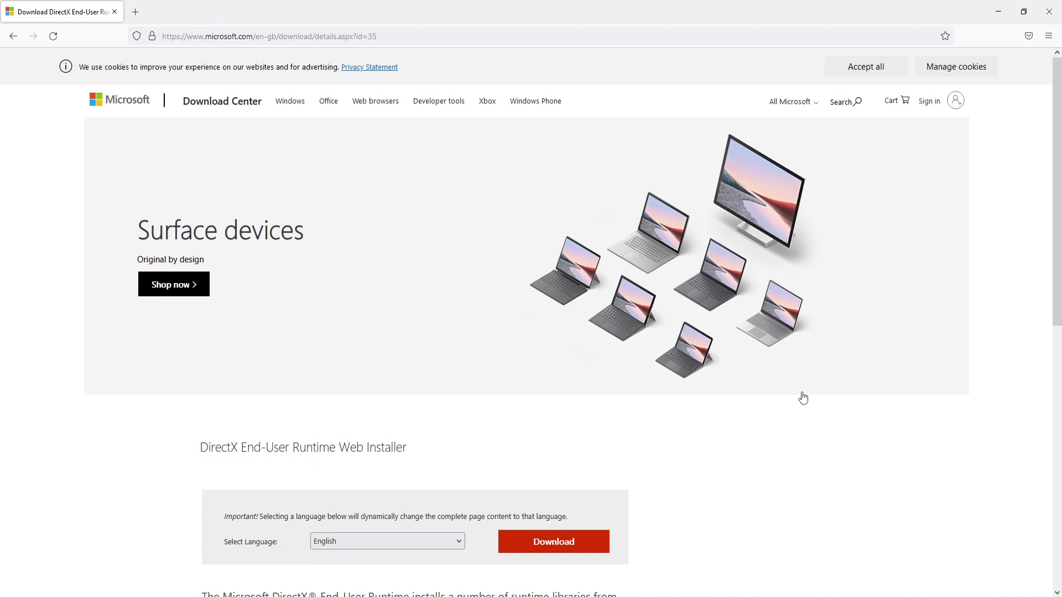
- Download and save the dxwebsetup.exe installer from the Microsoft Download Center page
scroll(801, 393, down, 2)
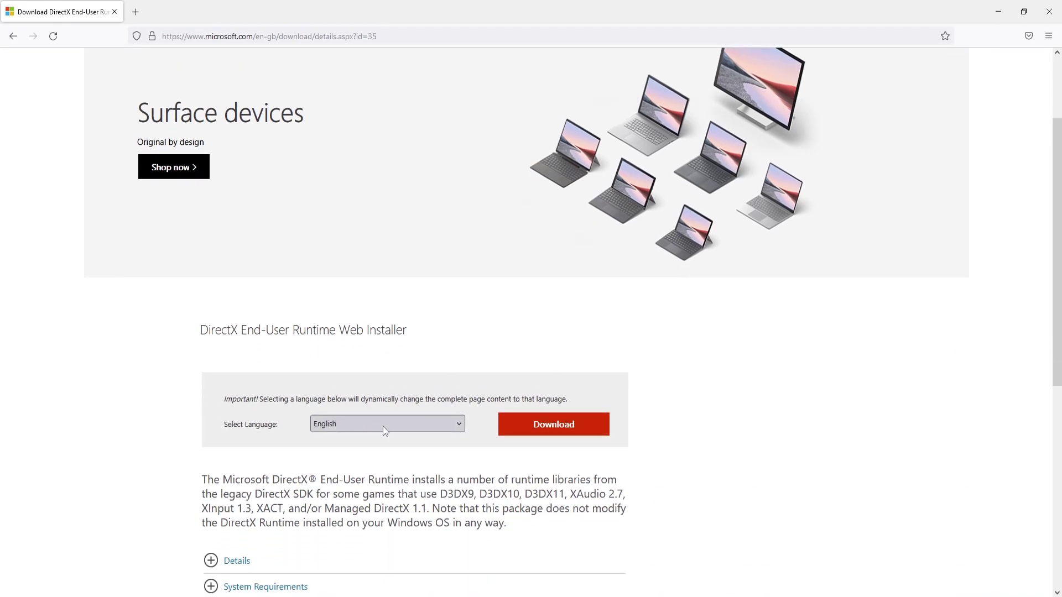
click(563, 424)
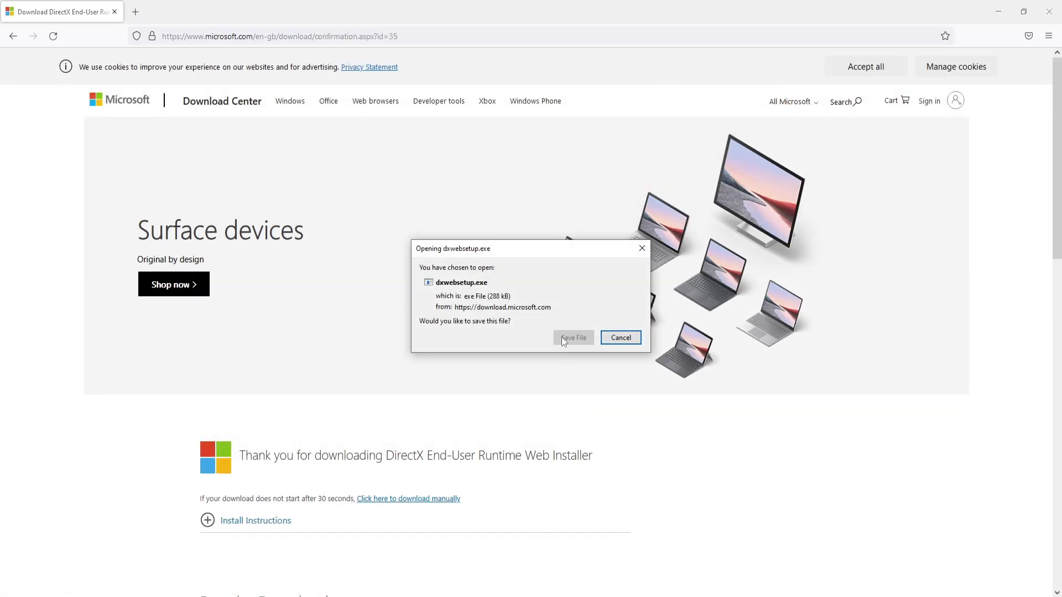
click(571, 338)
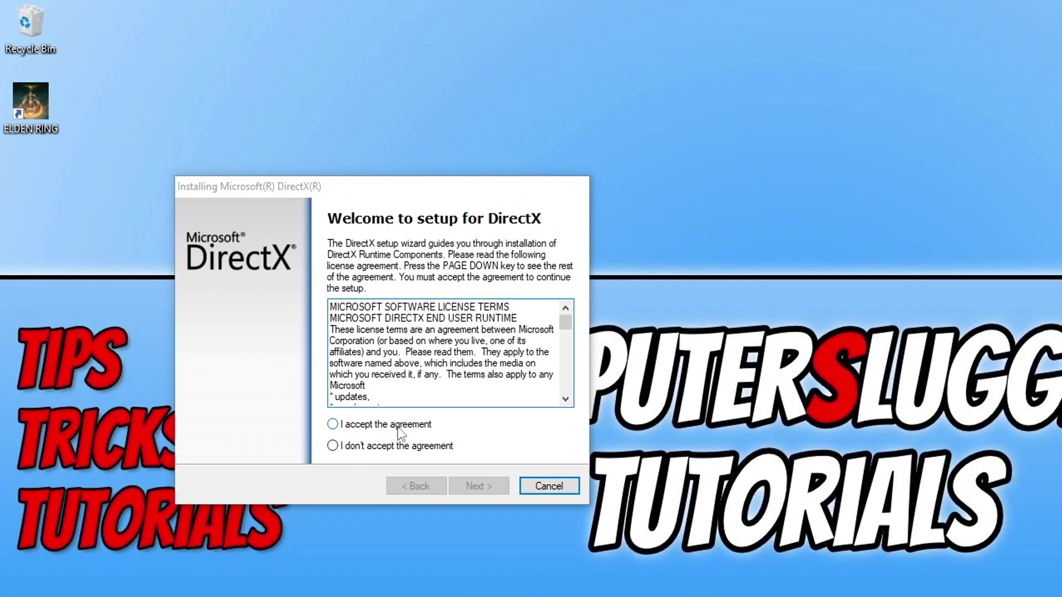
- Accept the DirectX licence, untick the Bing Bar offer, and run setup through to Finish
click(398, 428)
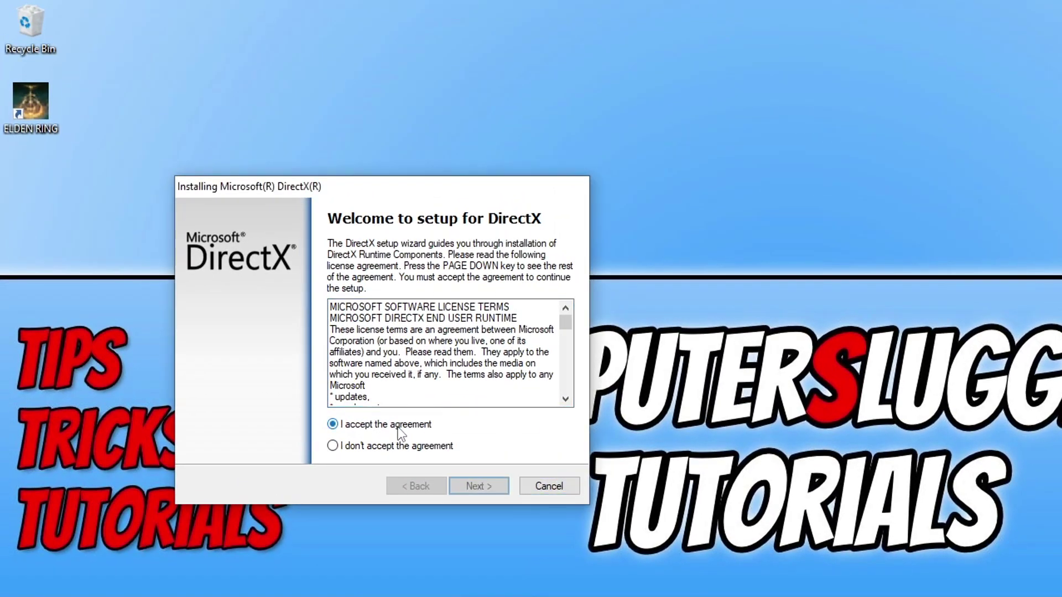
click(495, 485)
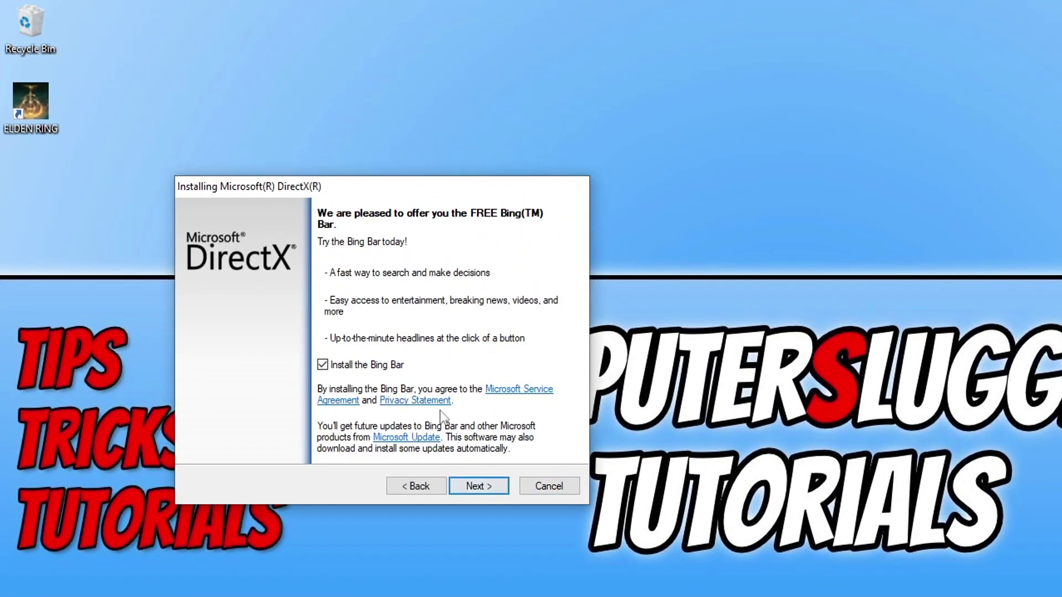
click(368, 367)
click(499, 489)
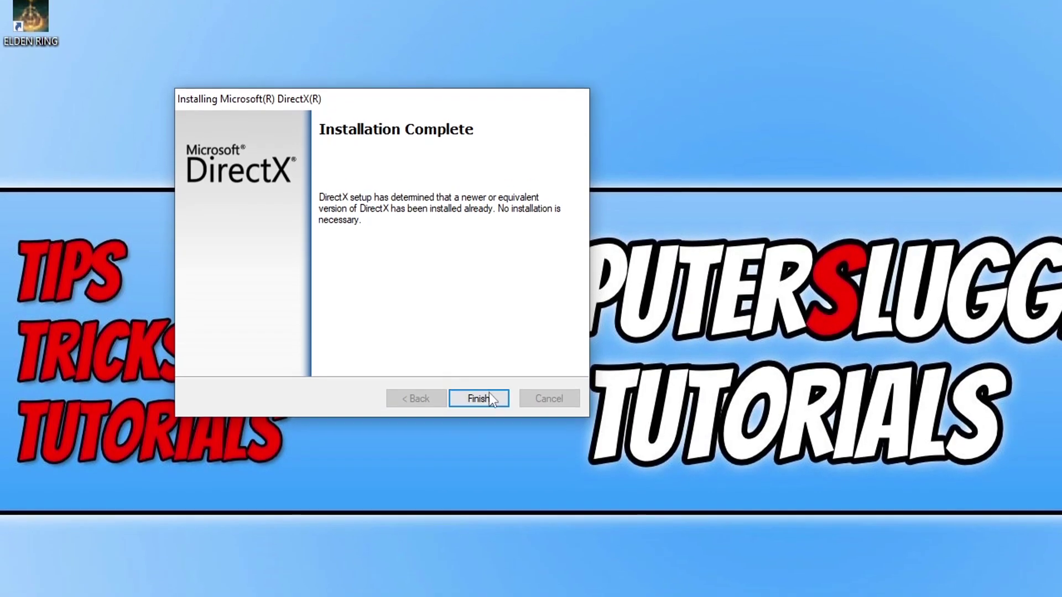
click(478, 486)
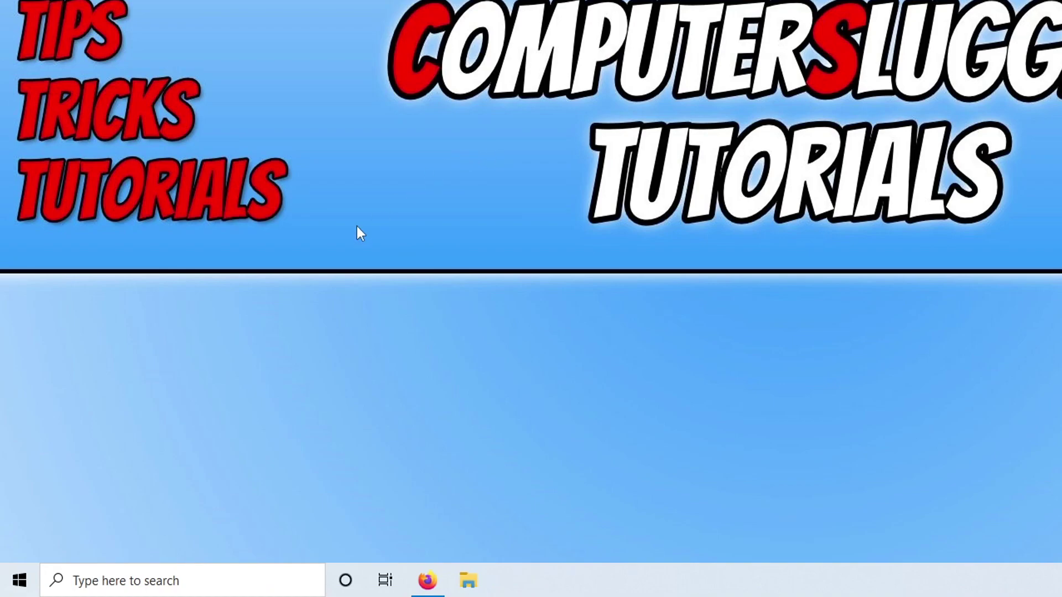
- Launch Disk Clean-up via search and scan drive C:
click(19, 580)
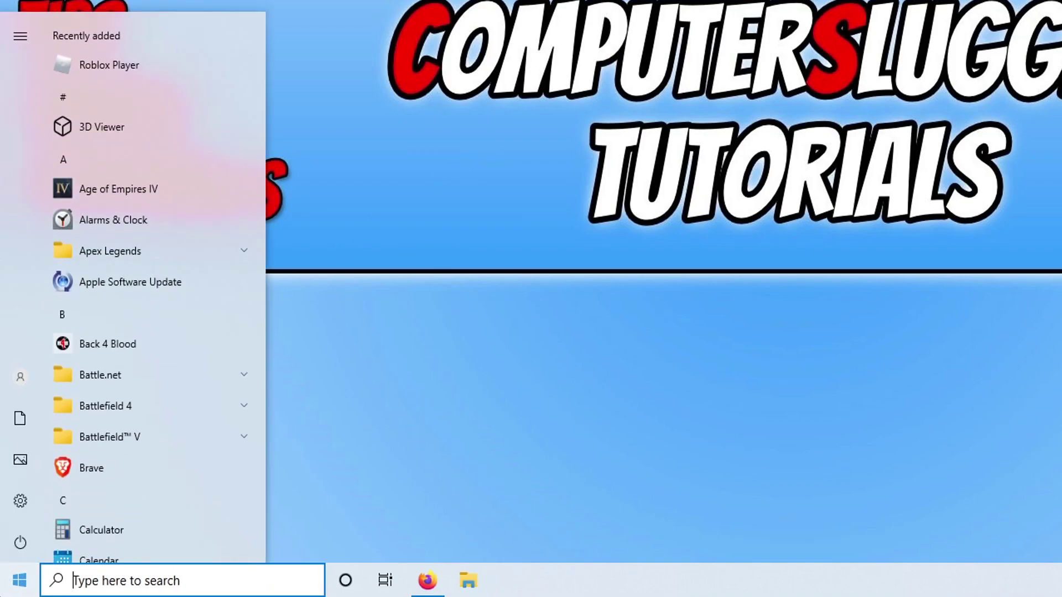
text(disk clean)
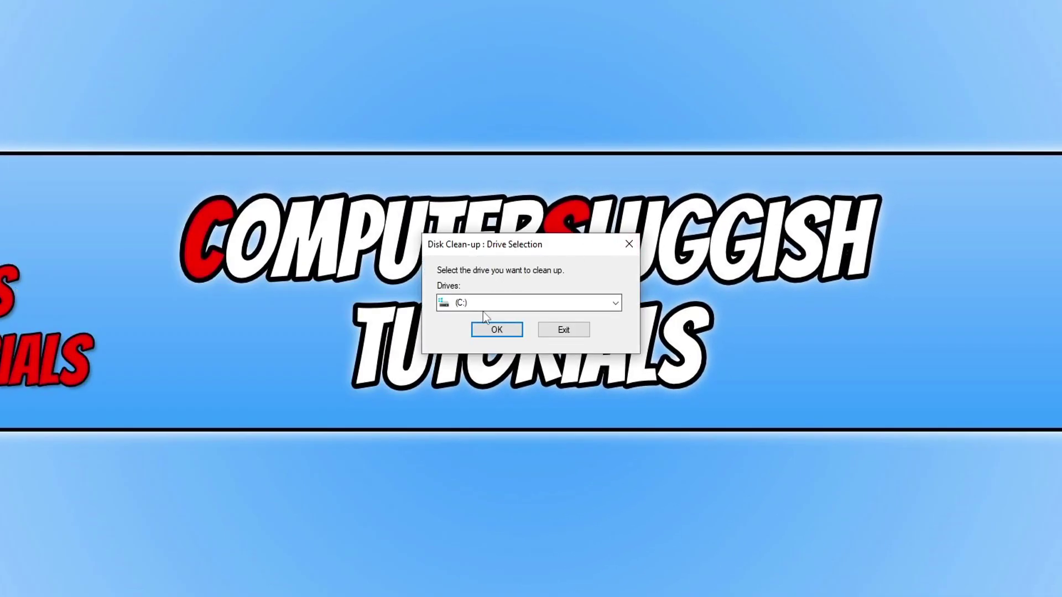
click(496, 331)
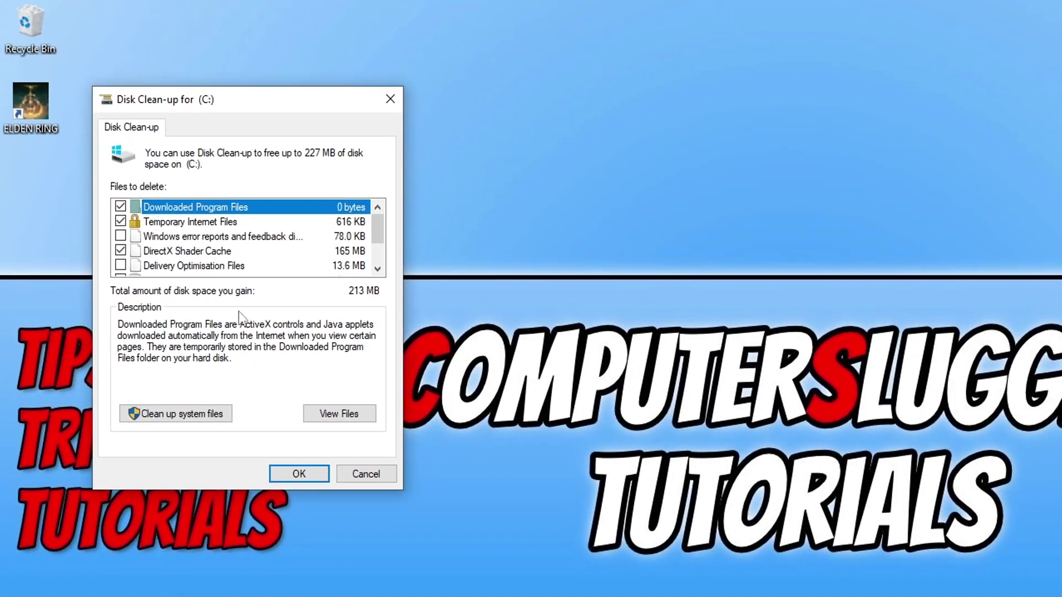
- Untick every category except DirectX Shader Cache, then confirm deleting the files
click(120, 206)
click(120, 221)
click(219, 254)
scroll(211, 248, down, 1)
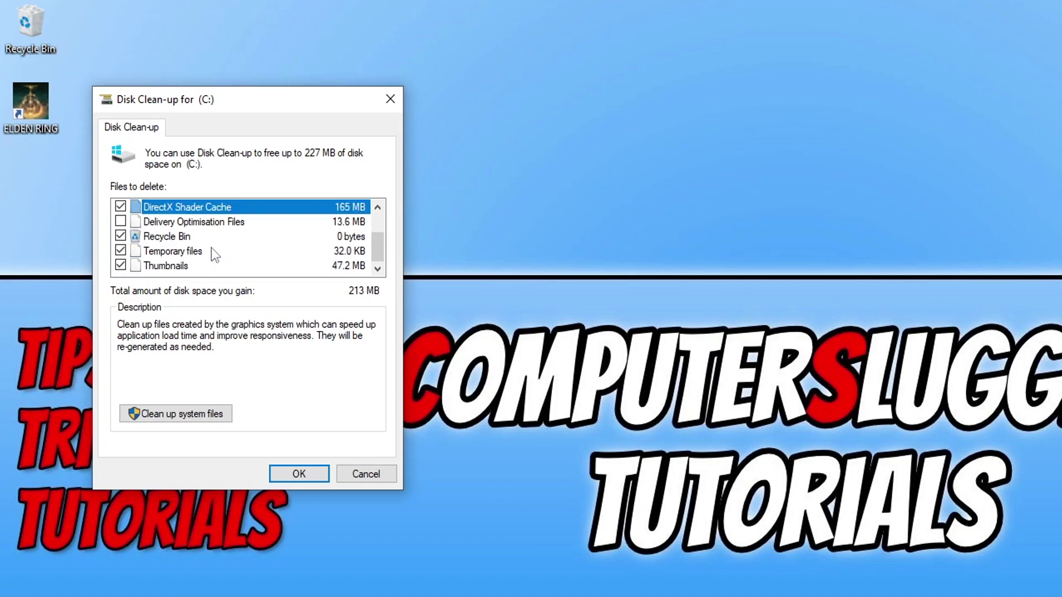
click(120, 236)
click(120, 251)
click(120, 265)
scroll(334, 244, up, 1)
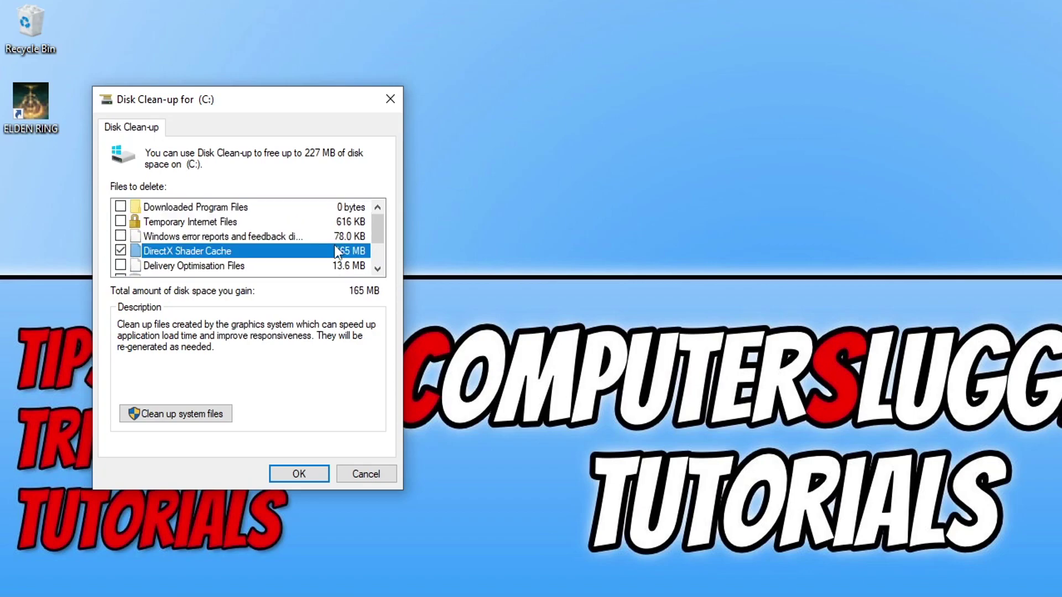
click(307, 473)
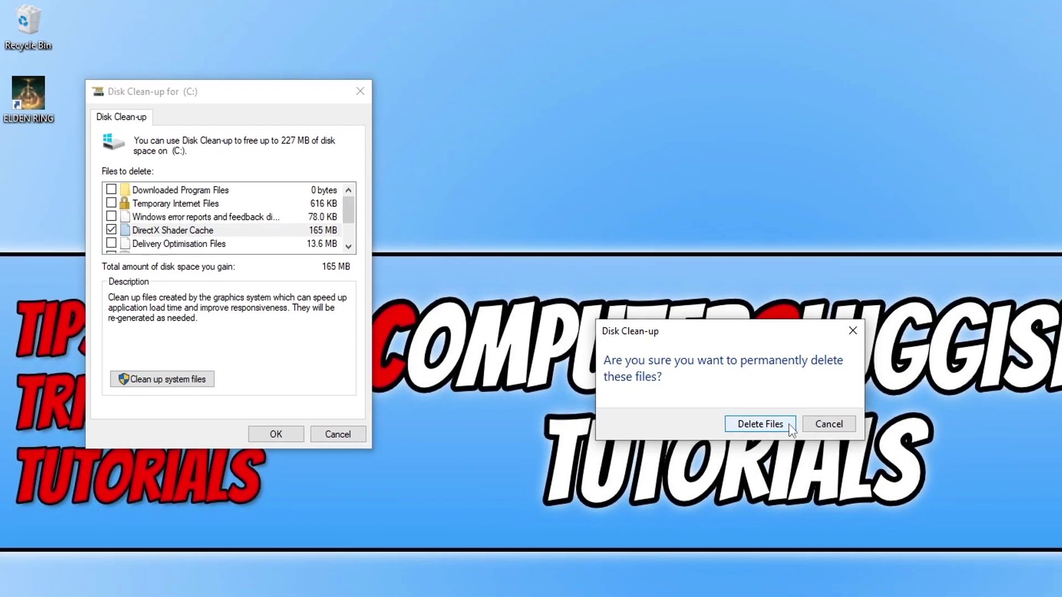
click(854, 463)
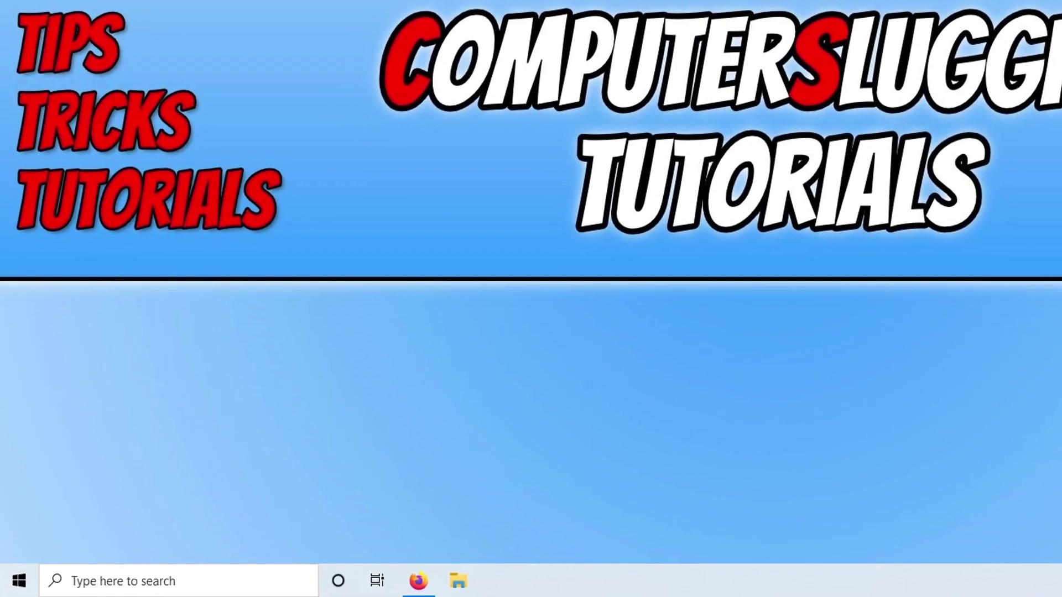
- In Device Manager, expand Display adapters to reveal the NVIDIA GeForce GTX 1660 SUPER
right_click(3, 592)
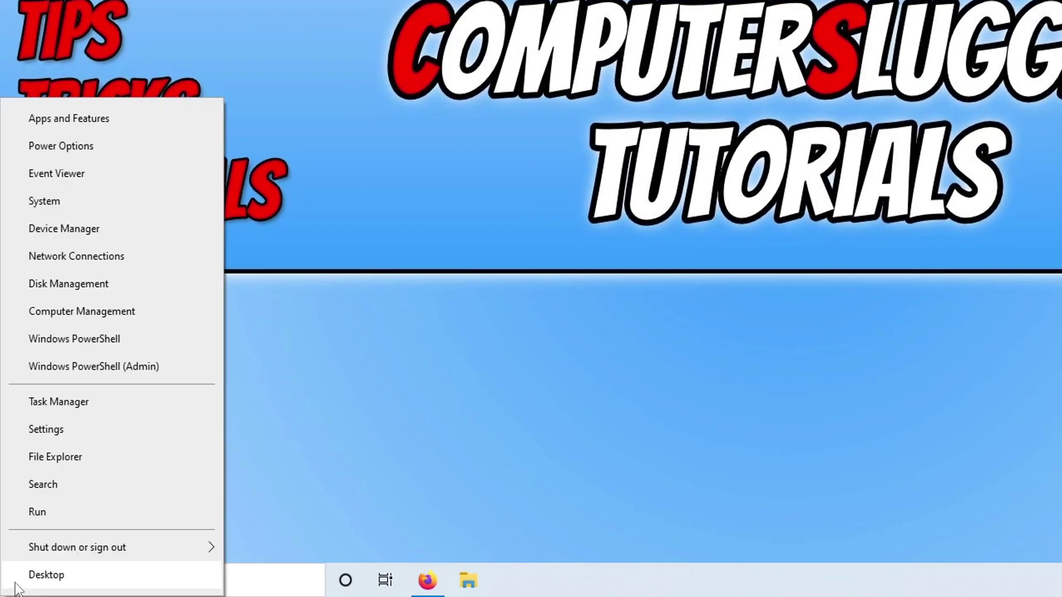
click(148, 227)
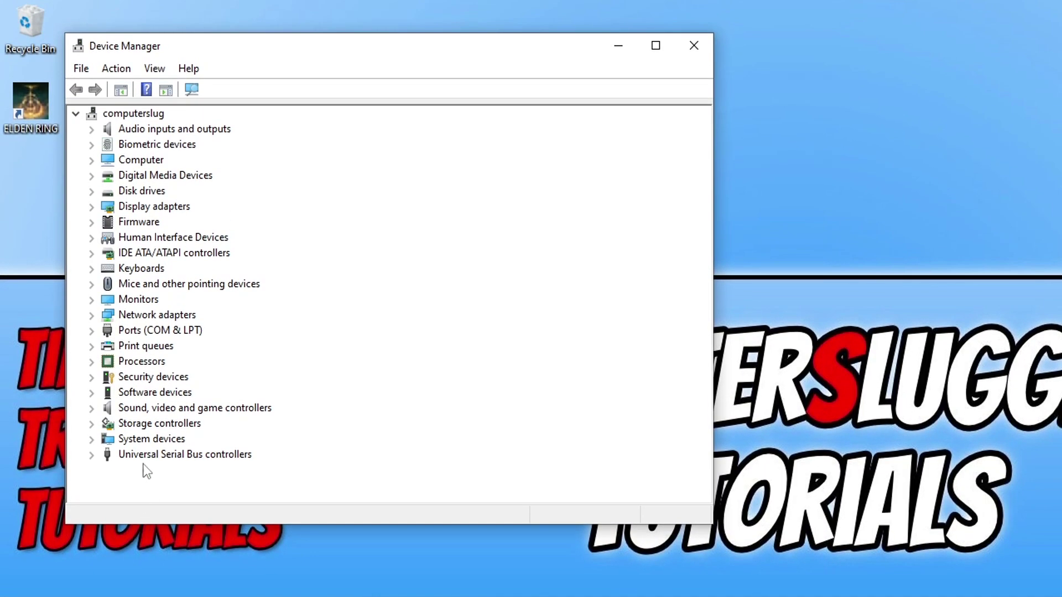
click(92, 207)
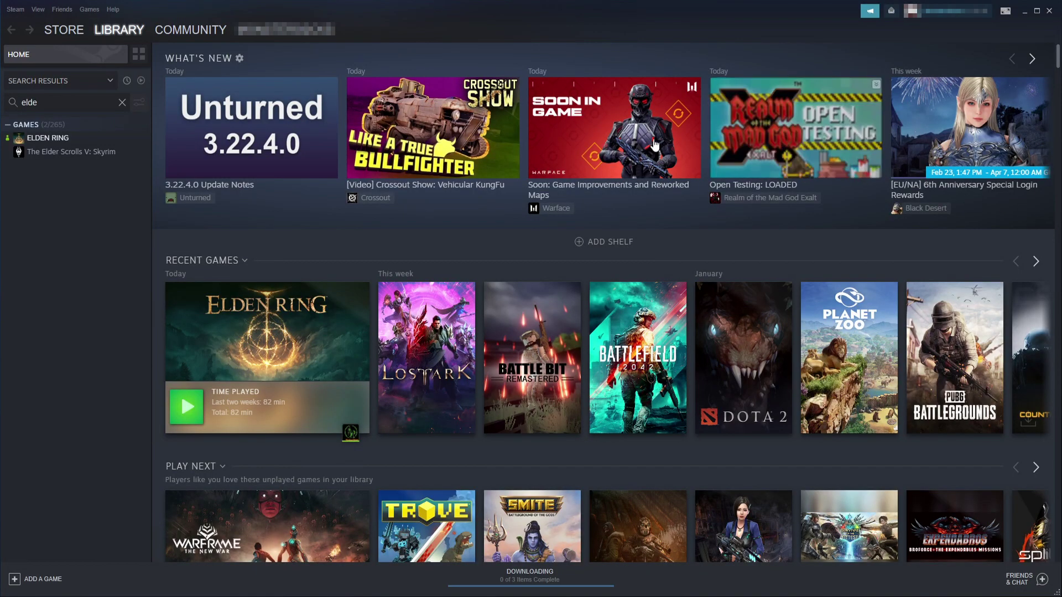
- Start Verify integrity of game files from ELDEN RING's Properties, Local Files section
right_click(64, 138)
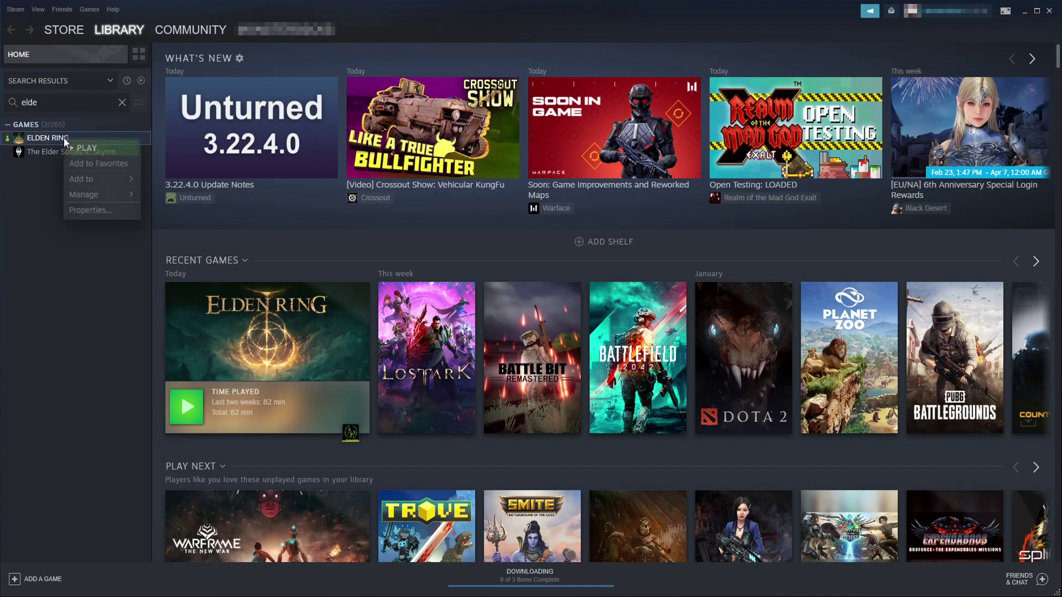
click(94, 211)
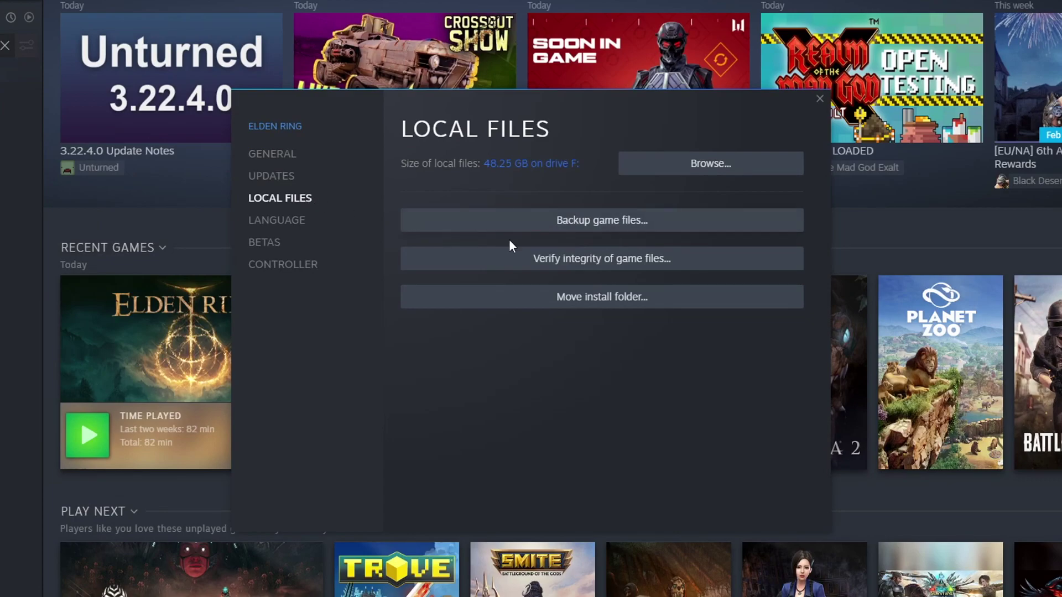
click(608, 260)
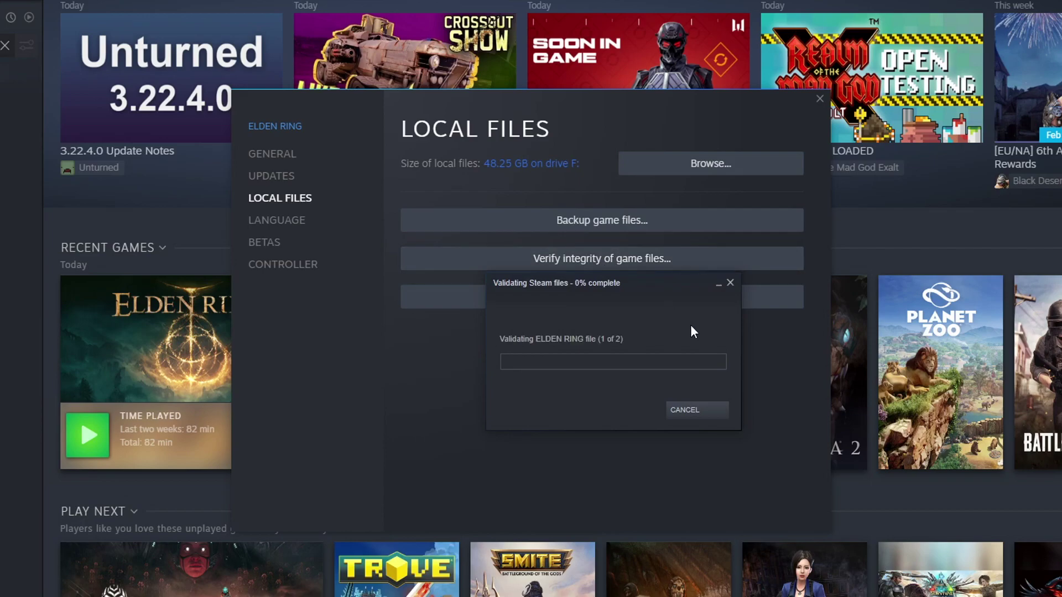